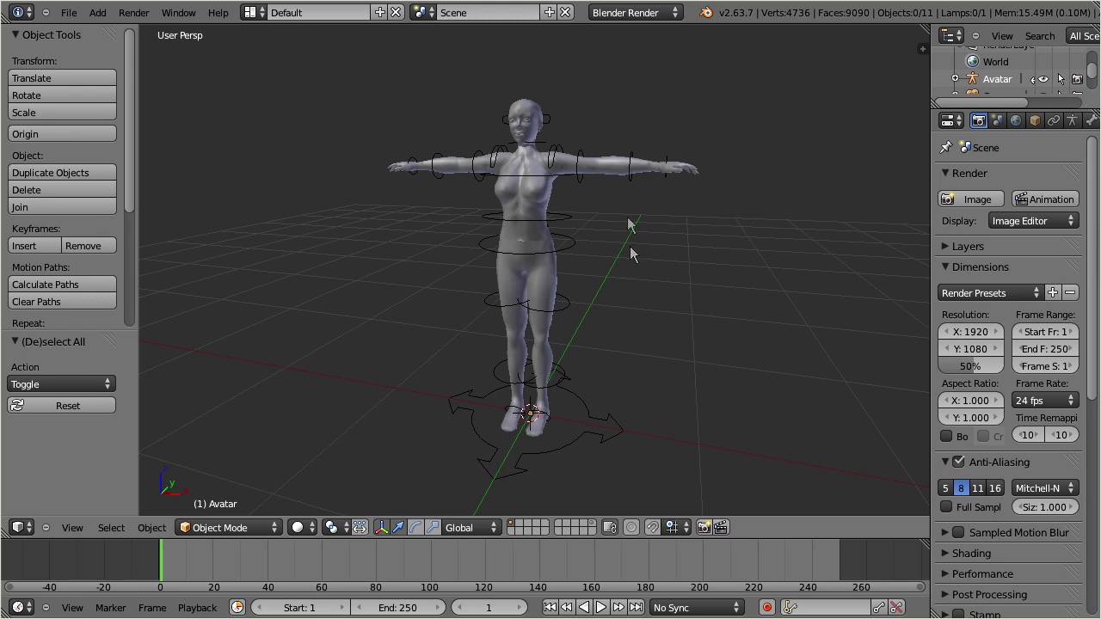
- Scale the avatar rig down to 0.530
right_click(548, 121)
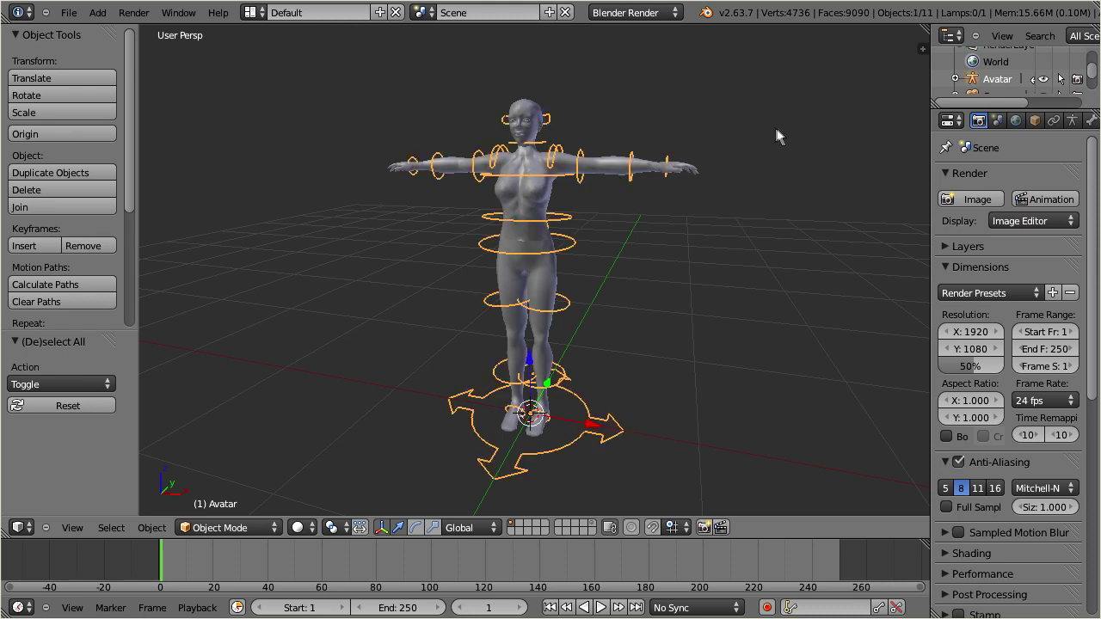
key("s")
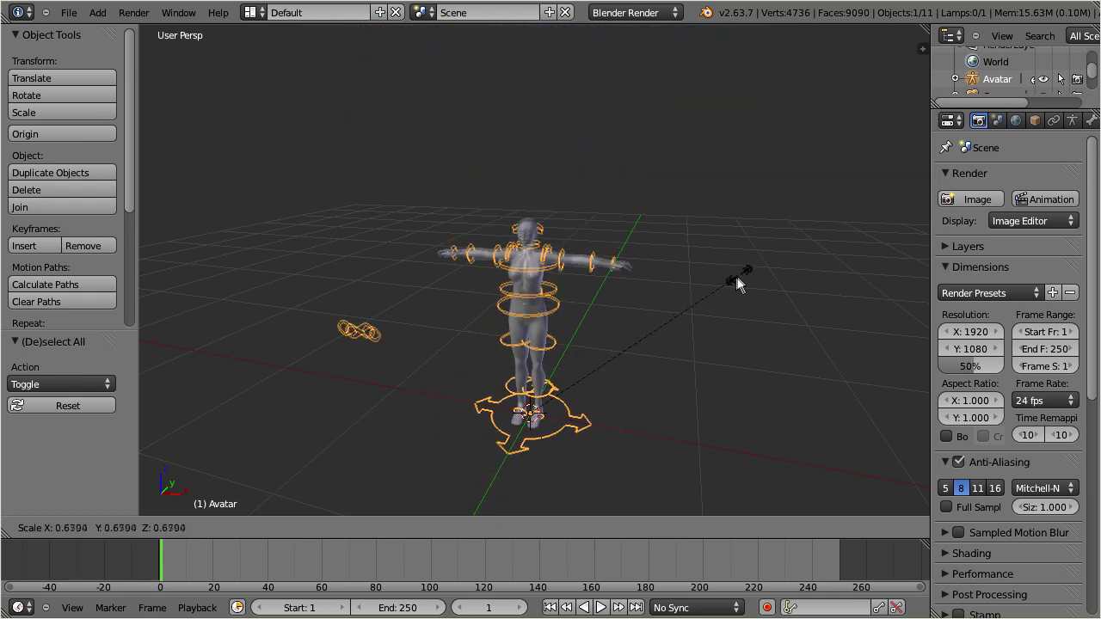
left_click(698, 305)
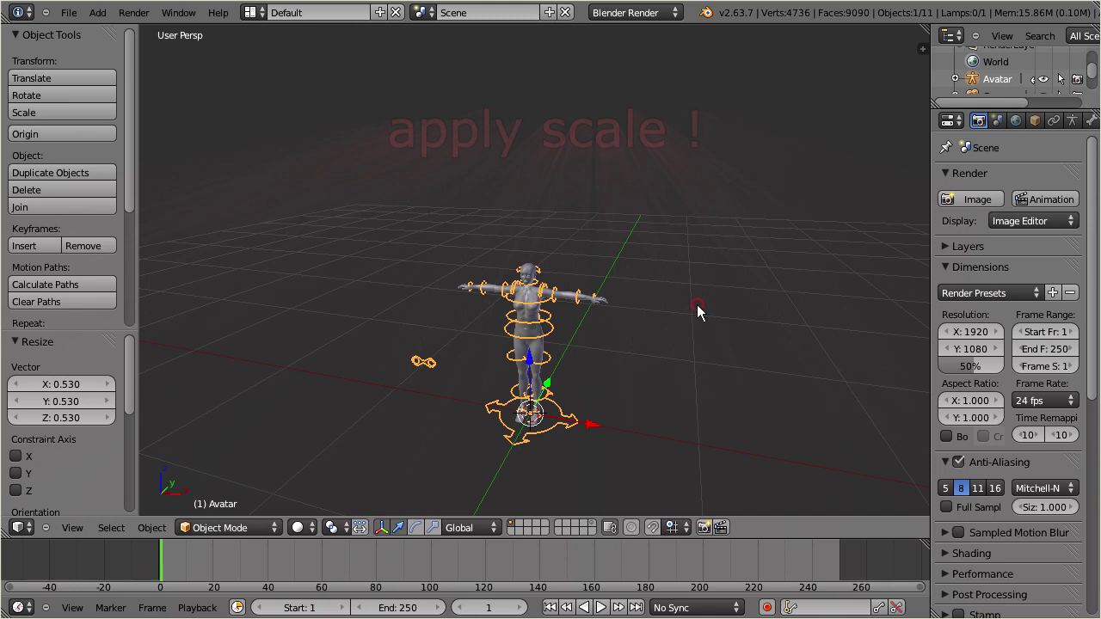
- Add the head, upper body and lower body meshes to the selection and apply their scale
right_click(530, 276, "shift")
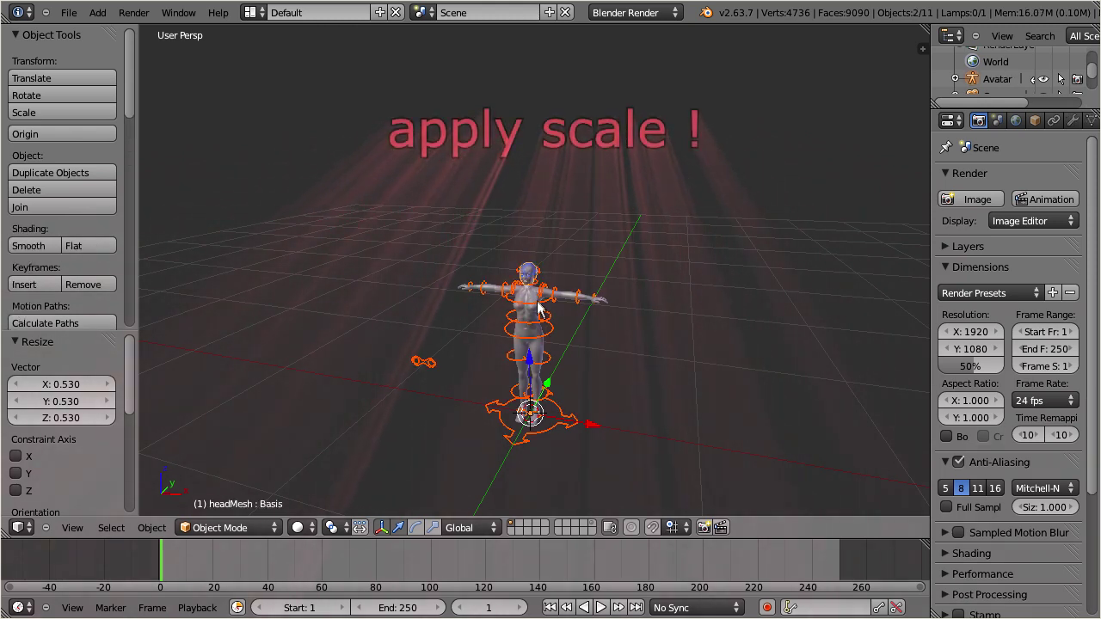
right_click(530, 301, "shift")
right_click(539, 354, "shift")
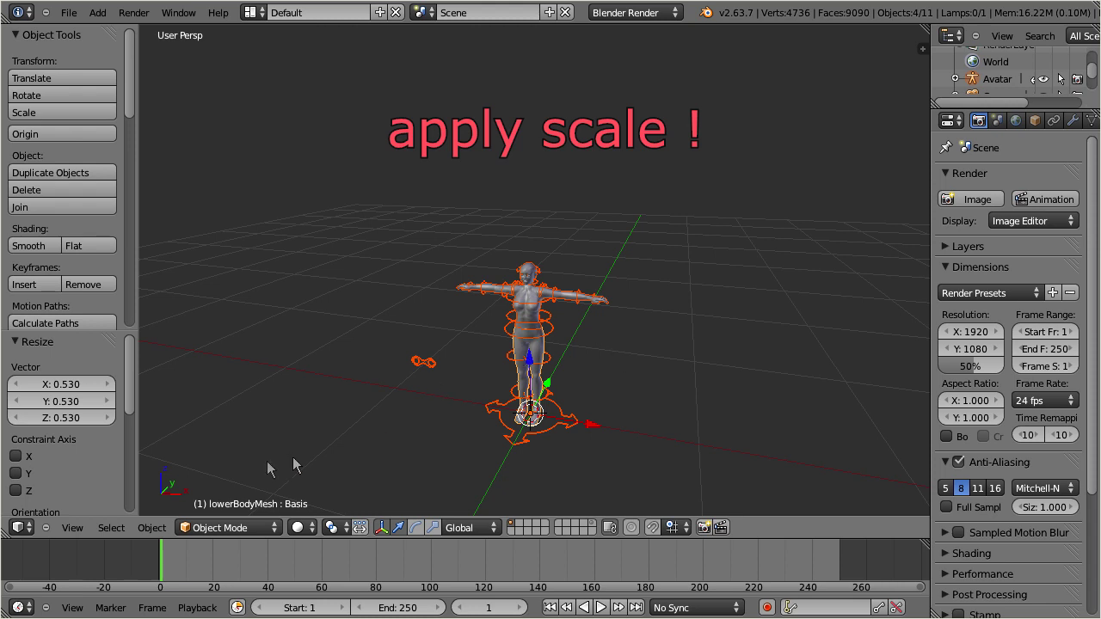
left_click(152, 528)
mouse_move(188, 406)
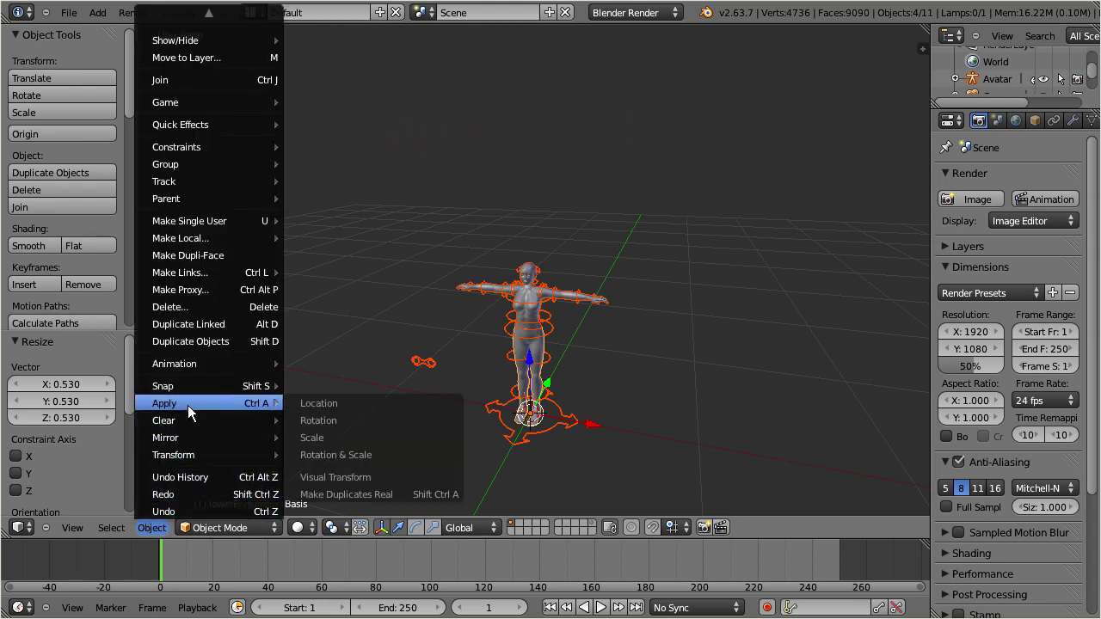
left_click(352, 438)
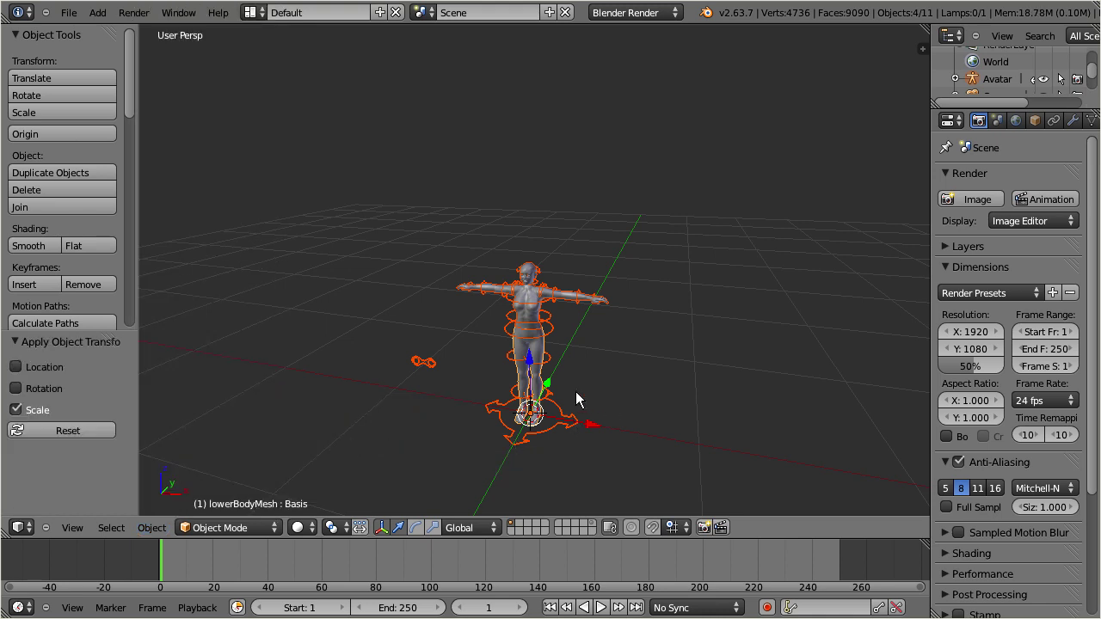
- Frame the selected avatar and start a Collada (Avastar) .dae export
key("KP_Decimal")
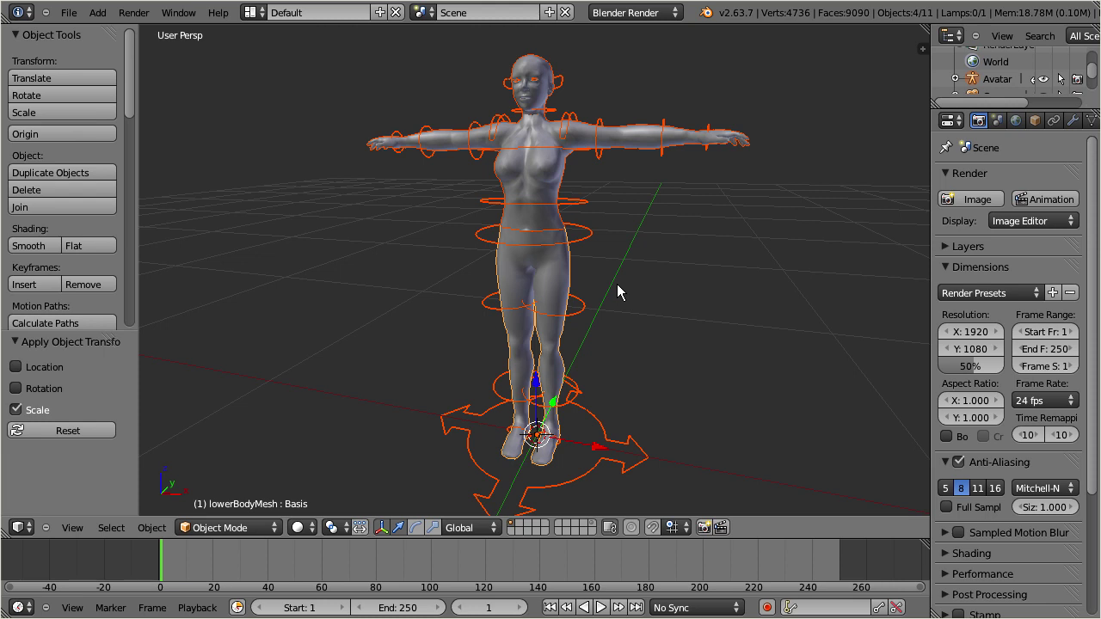
left_click(70, 13)
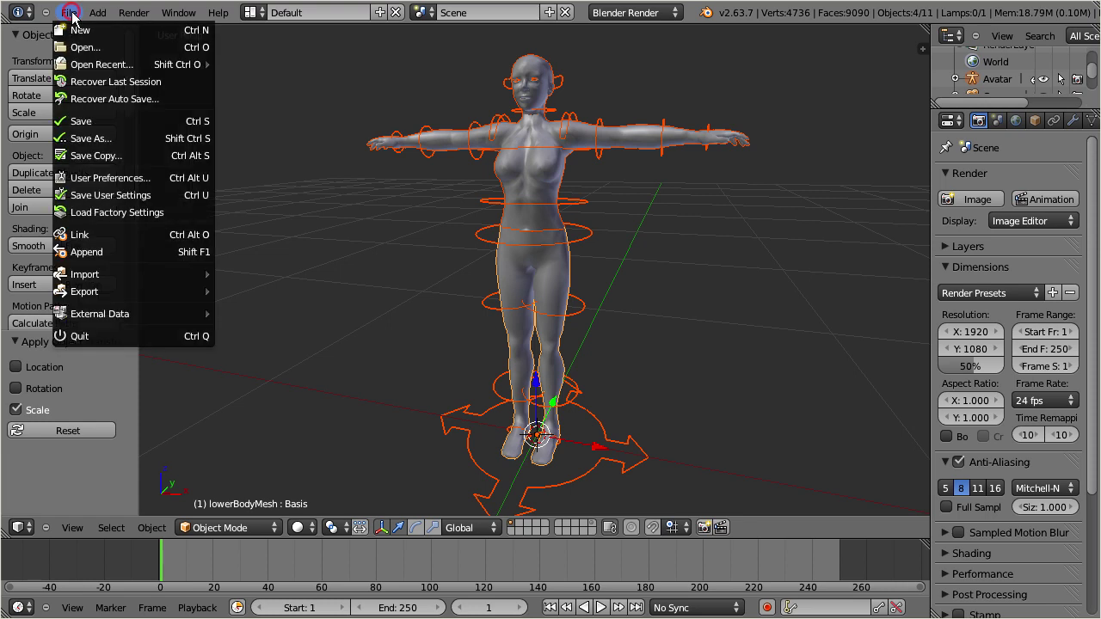
left_click(110, 292)
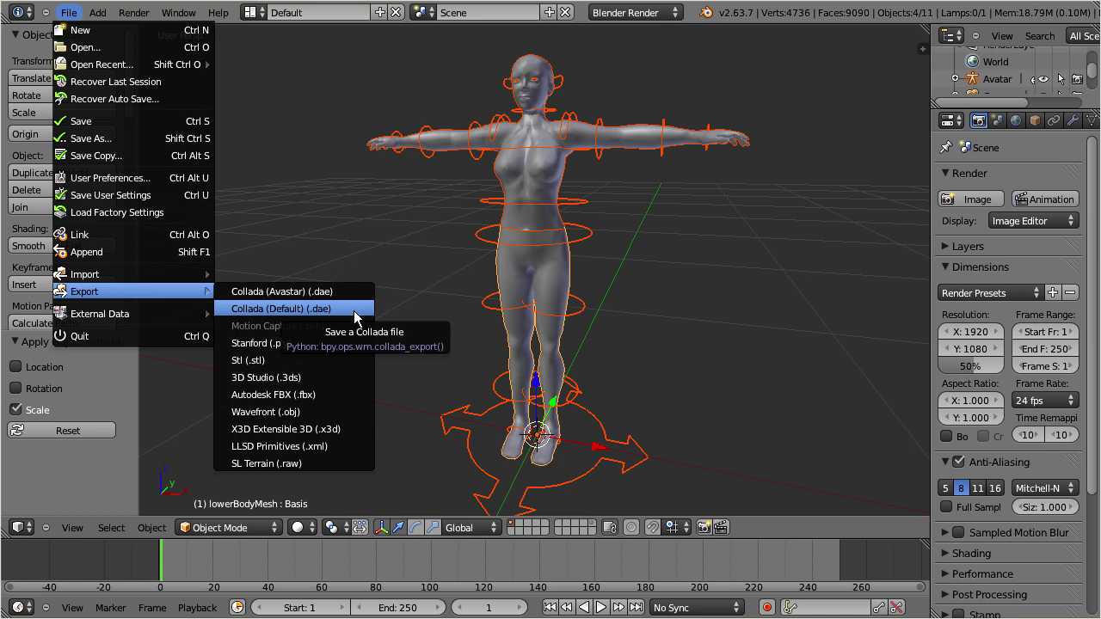
left_click(305, 291)
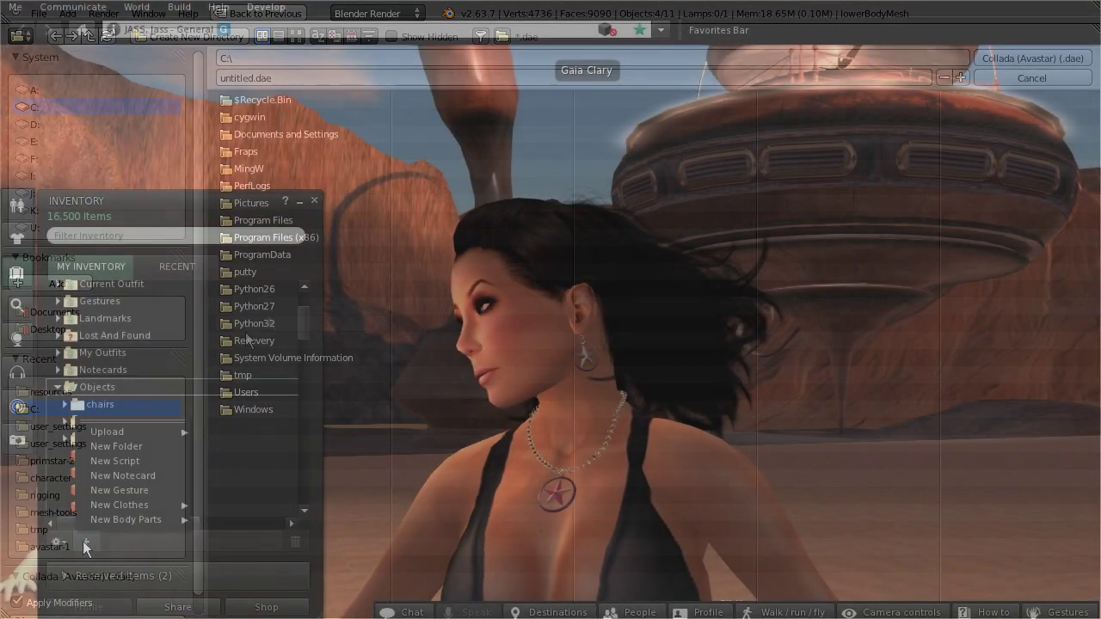
- Start a mesh model upload from the Inventory's Objects folder
right_click(80, 422)
mouse_move(120, 435)
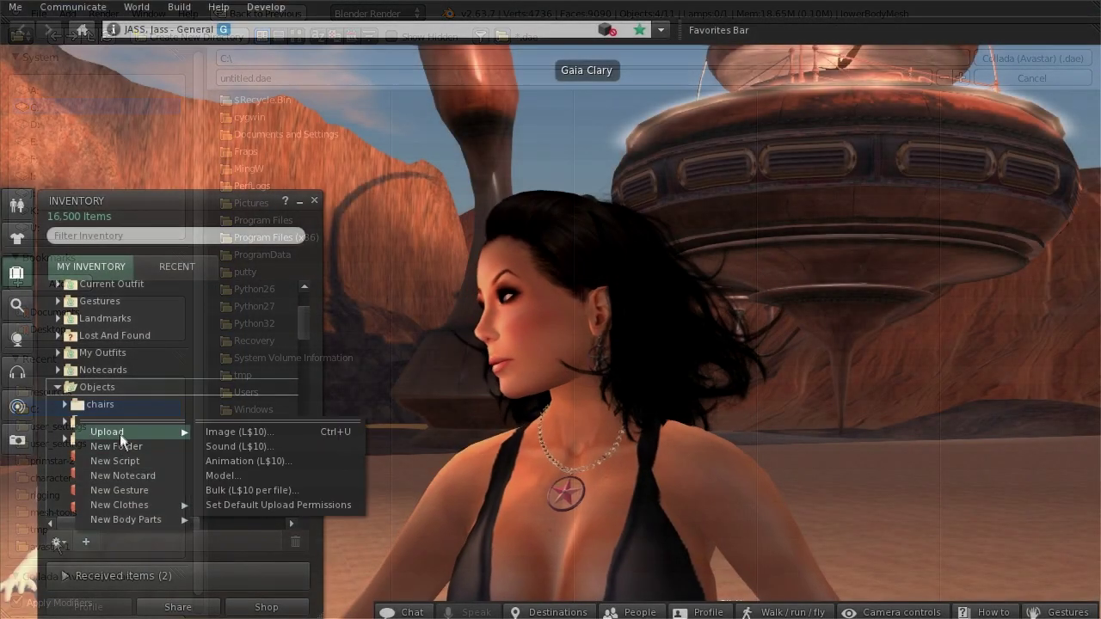
left_click(233, 474)
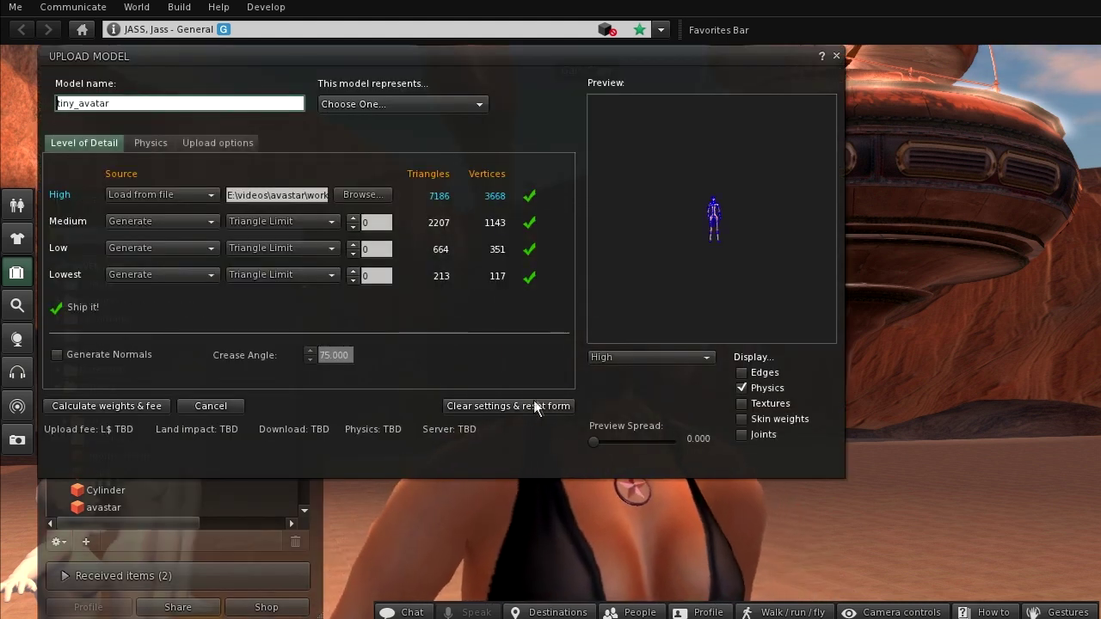
- Reset the upload form and preview tiny_avatar with skin weights and joints shown
left_click(523, 409)
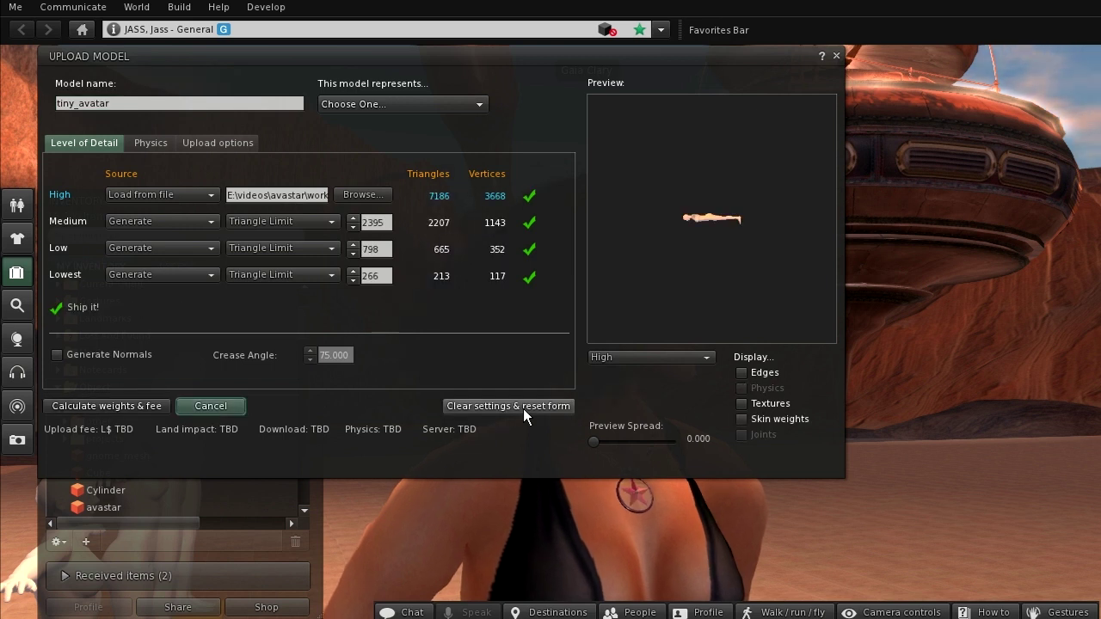
left_click(739, 420)
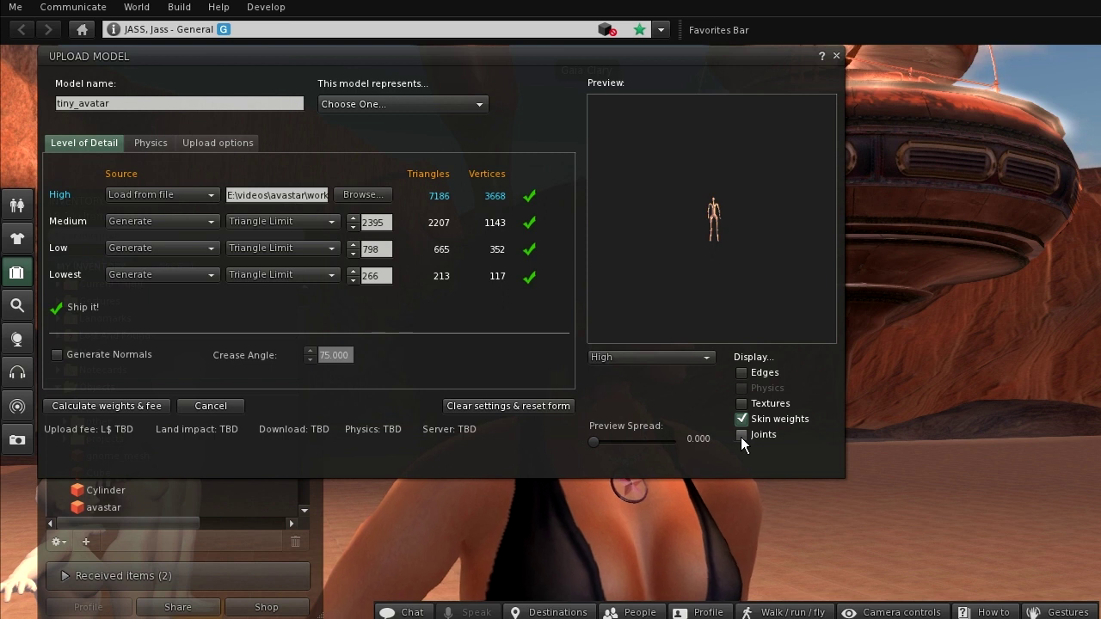
left_click(742, 435)
scroll(644, 298, "up", 5)
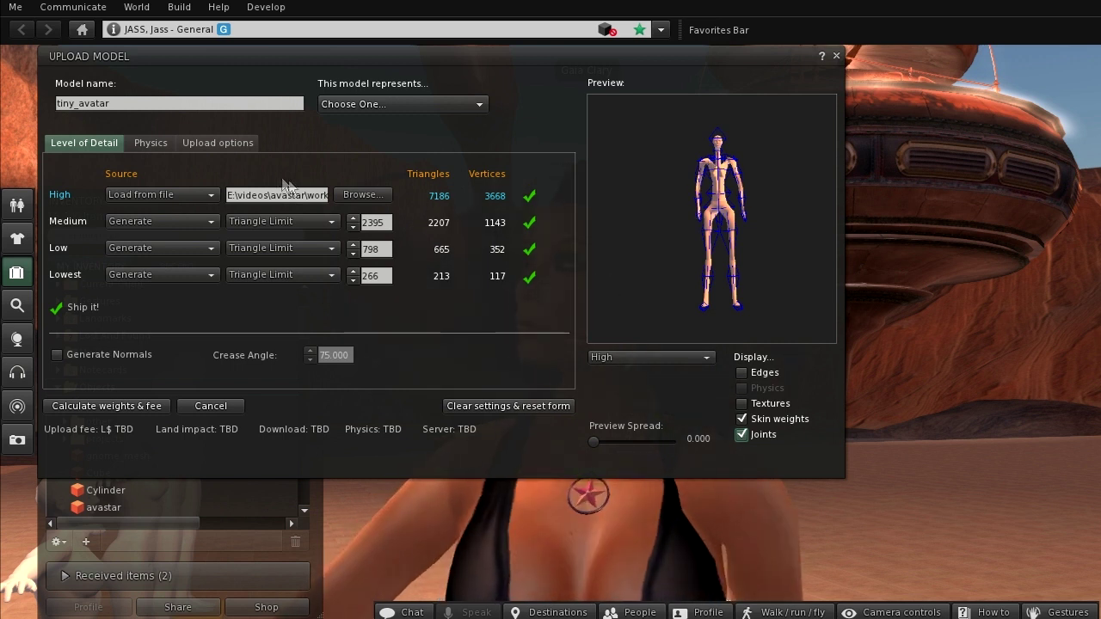
- Include skin weight and joint positions, calculate the L$ 20 fee, and upload tiny_avatar
left_click(226, 144)
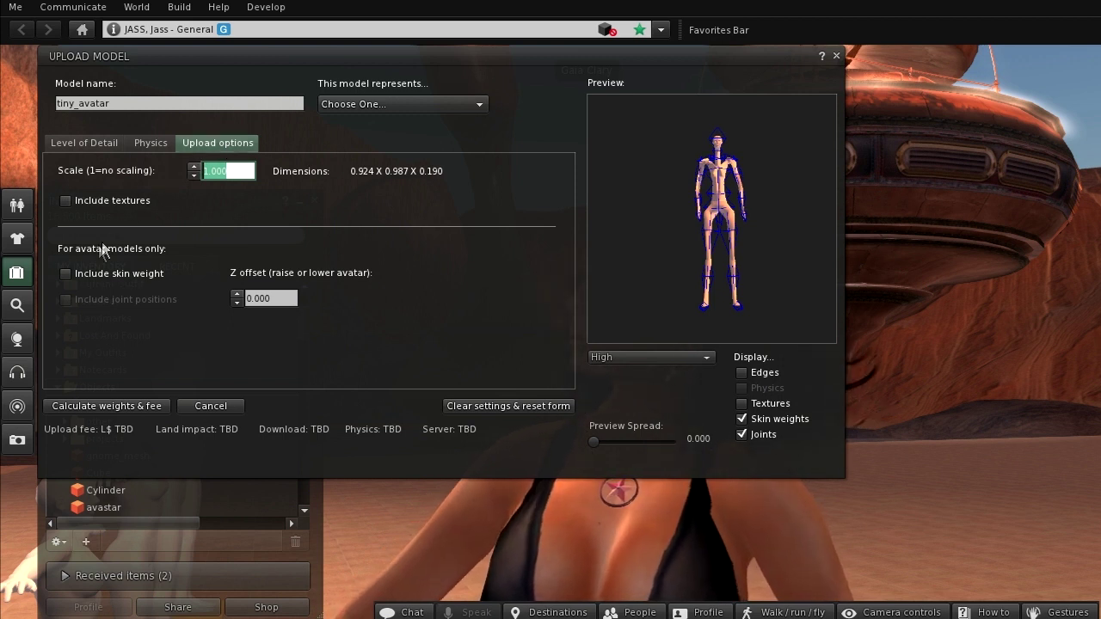
left_click(67, 274)
left_click(66, 273)
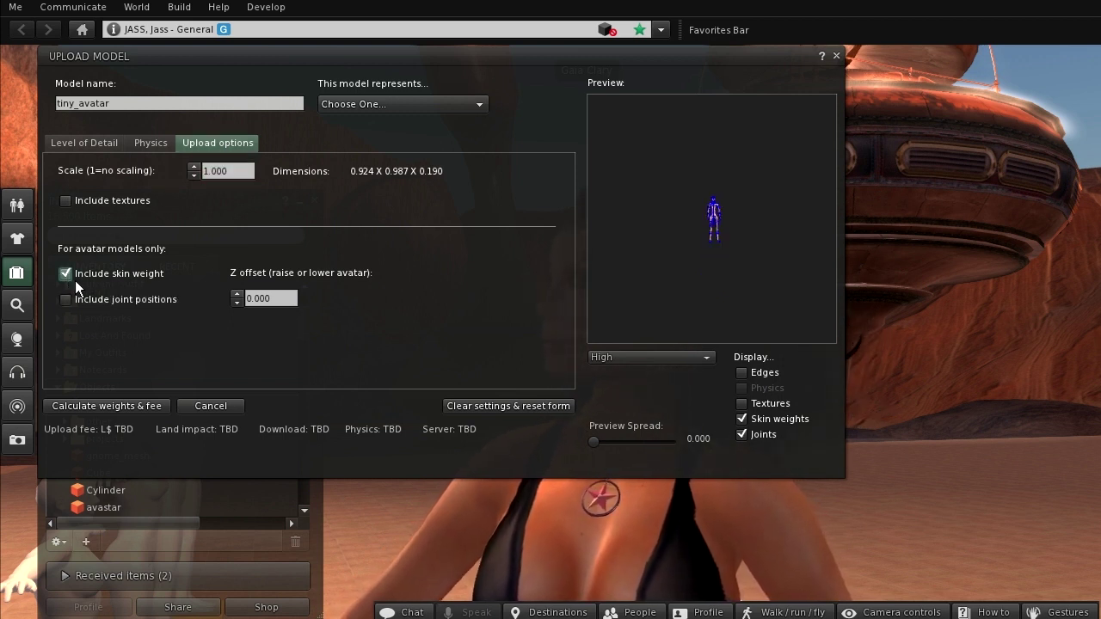
left_click(65, 300)
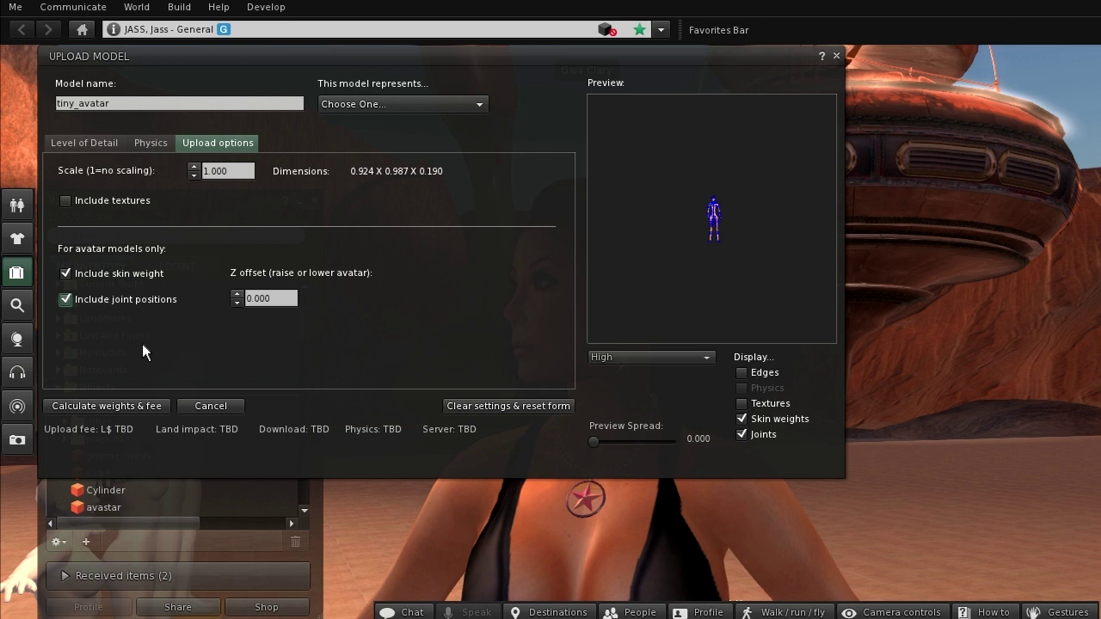
left_click(101, 407)
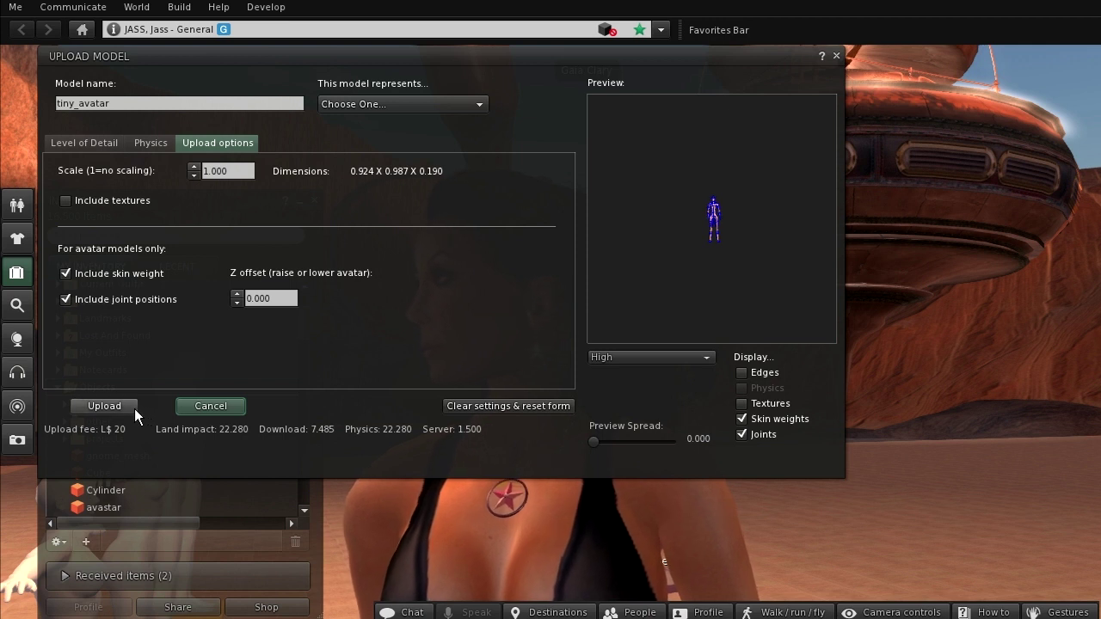
left_click(125, 407)
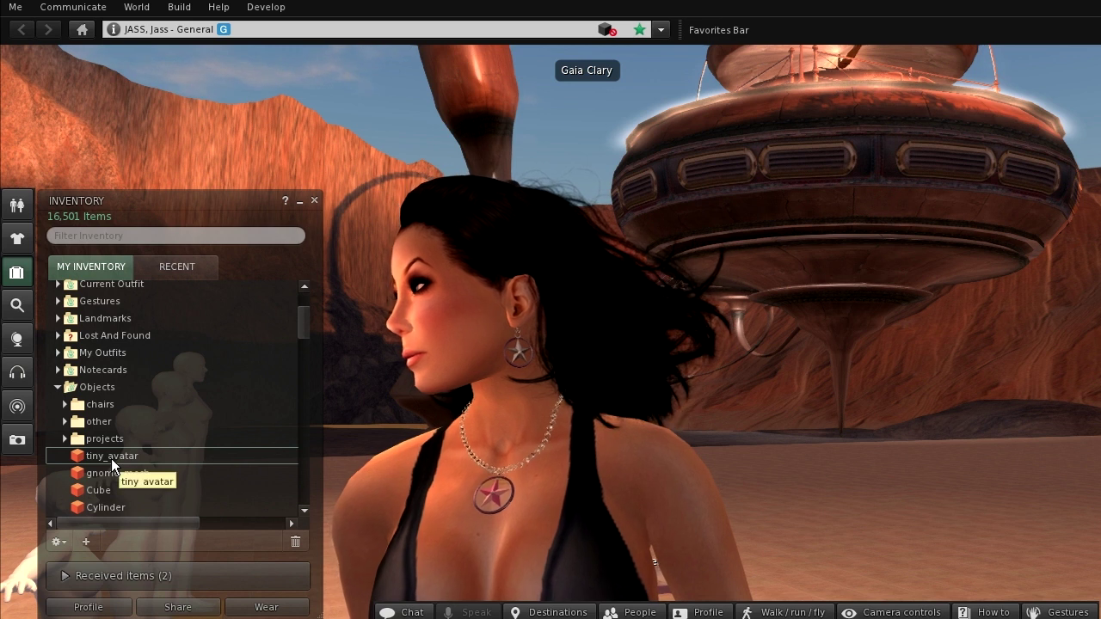
- Replace the current outfit with the invisible default mesh outfit
left_click(17, 239)
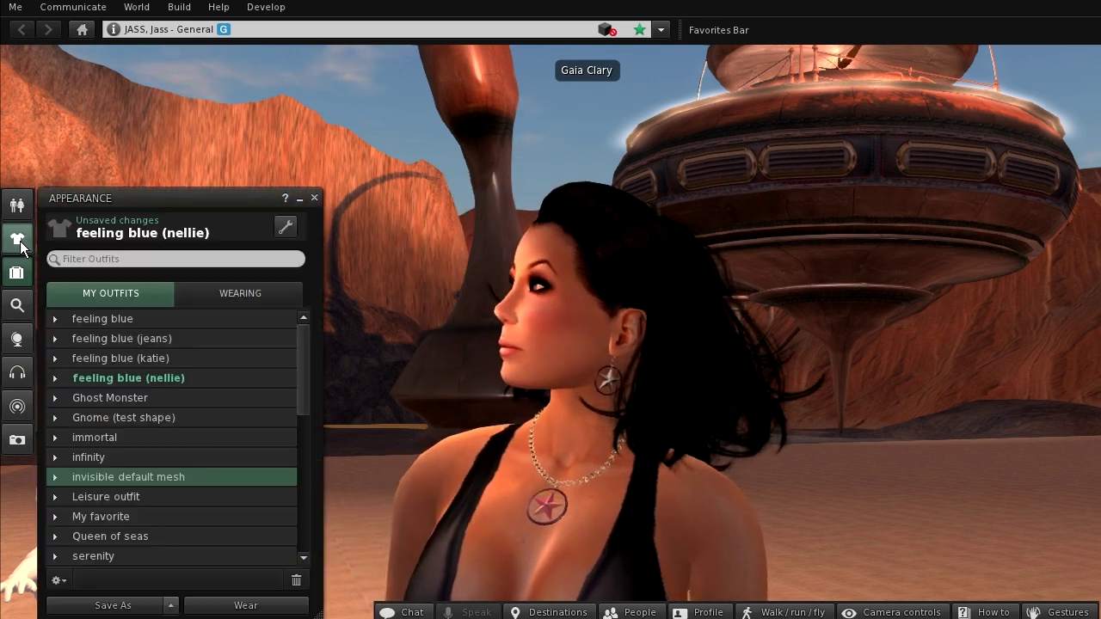
right_click(130, 480)
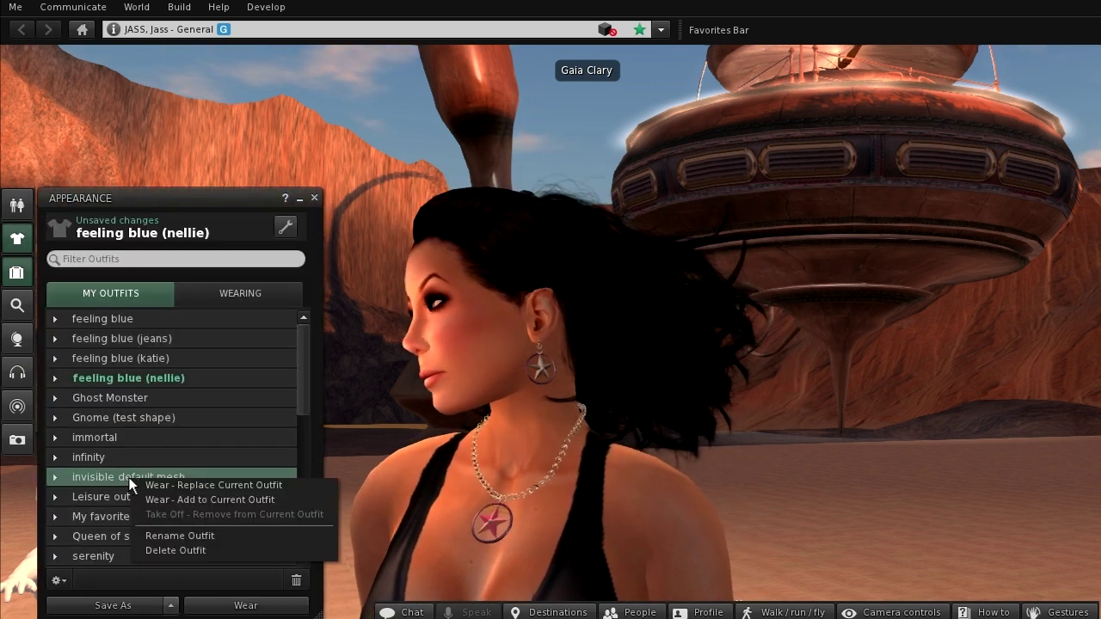
left_click(173, 487)
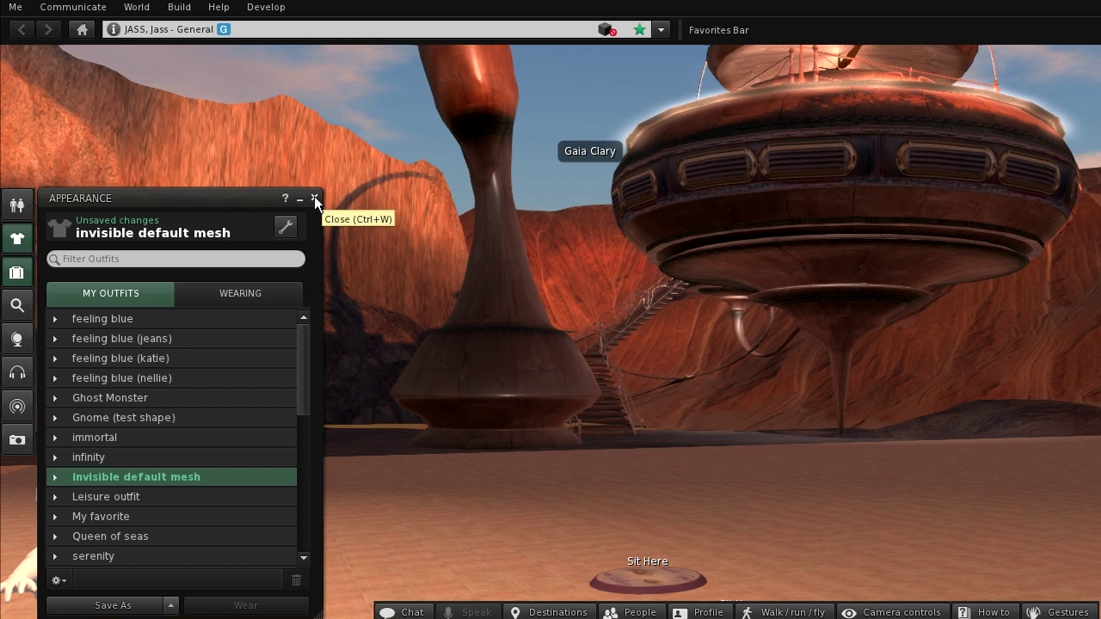
- Wear the tiny_avatar mesh from the Objects folder
left_click(314, 199)
right_click(105, 461)
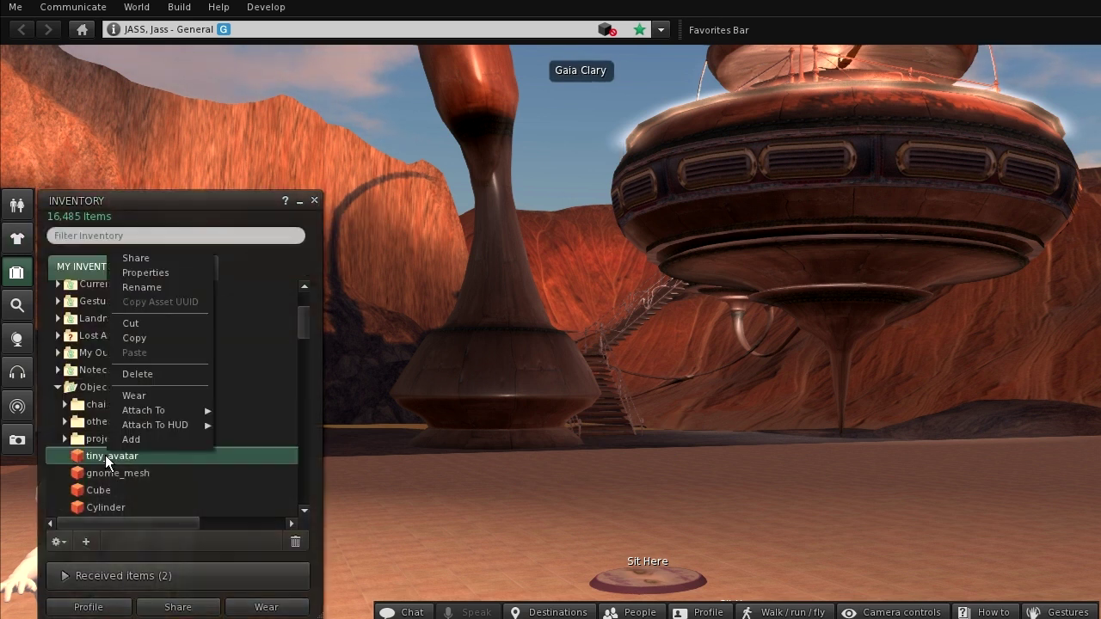
left_click(136, 395)
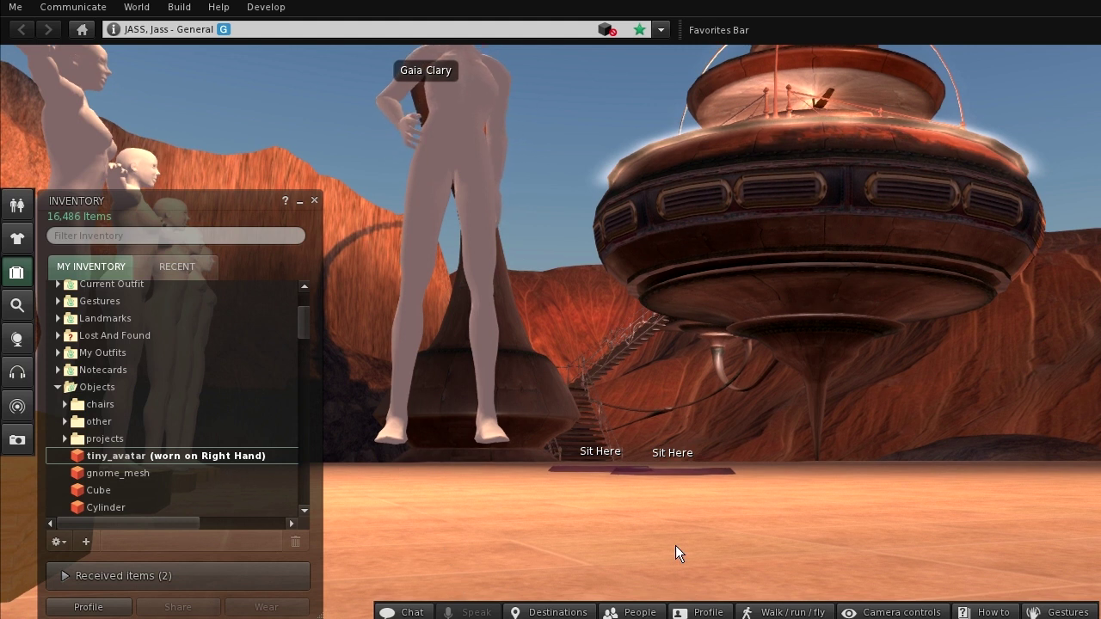
- Rez a new cube on the ground in Build mode
right_click(676, 545)
left_click(713, 343)
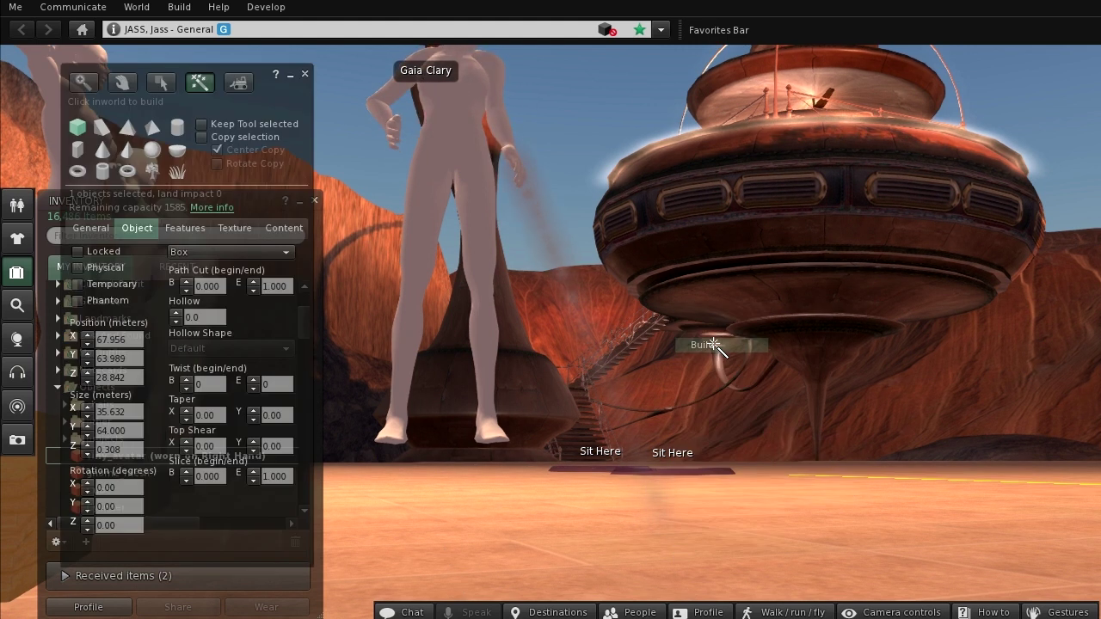
left_click(651, 527)
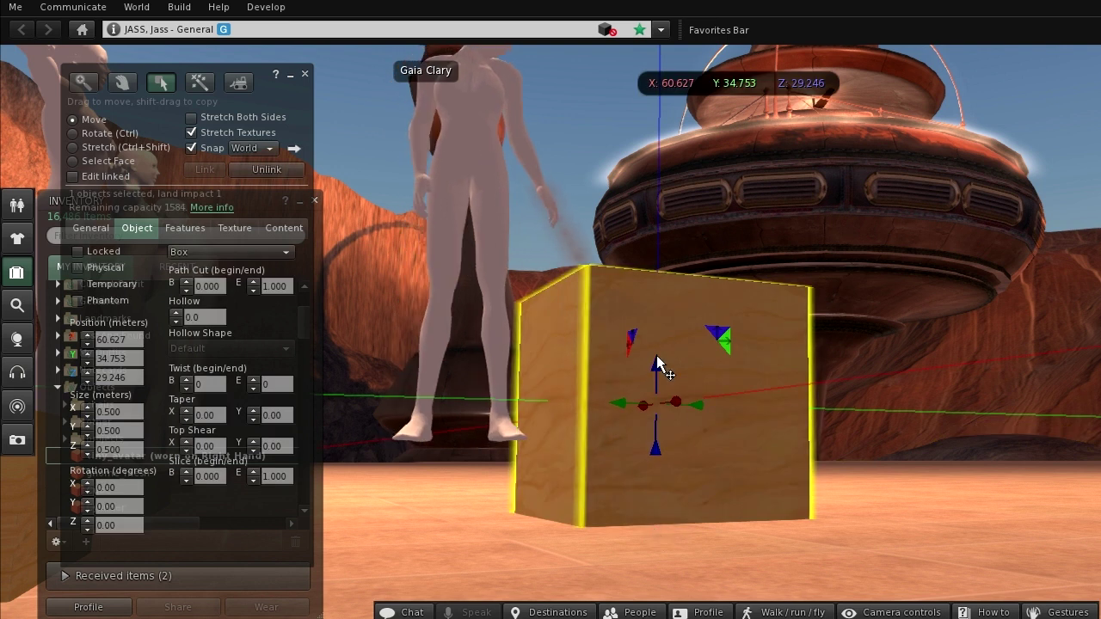
- Flatten the cube to a 0.164 m tall box under the avatar and copy its height
left_click_drag(657, 356, 658, 361)
left_click_drag(654, 291, 646, 441, "ctrl+shift")
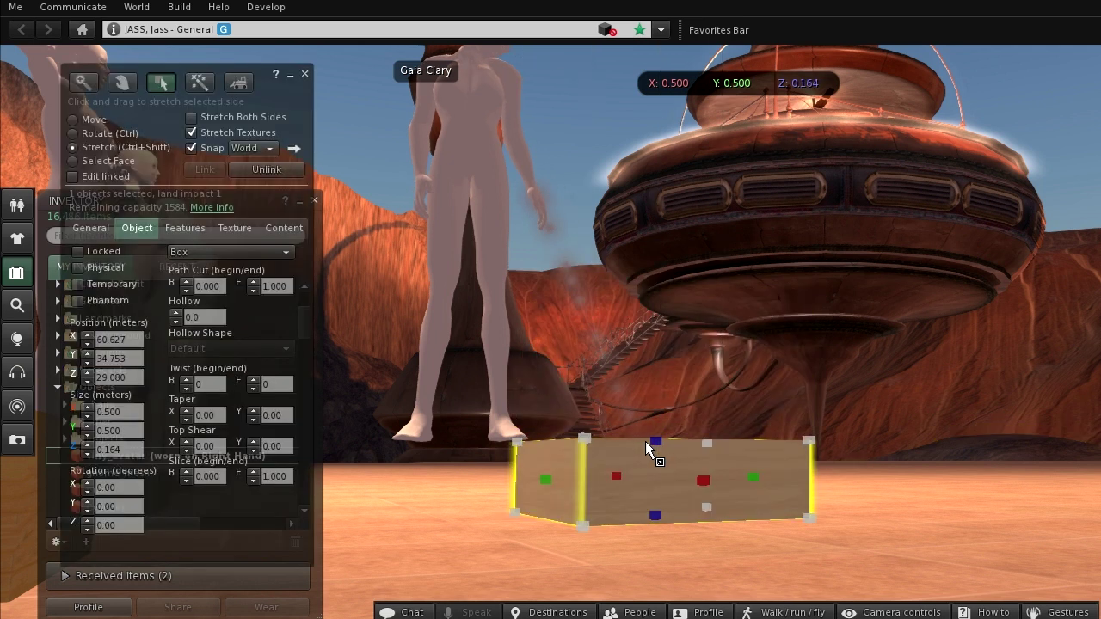
mouse_move(620, 478)
left_mouse_down()
mouse_move(583, 479)
mouse_move(639, 480)
left_mouse_up()
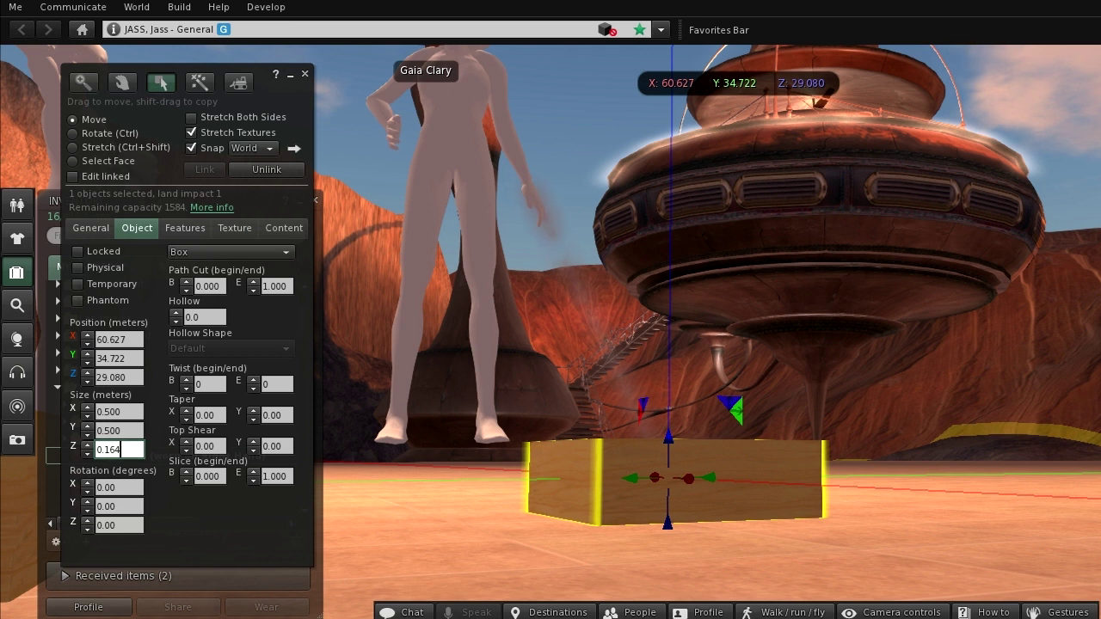
key("Return")
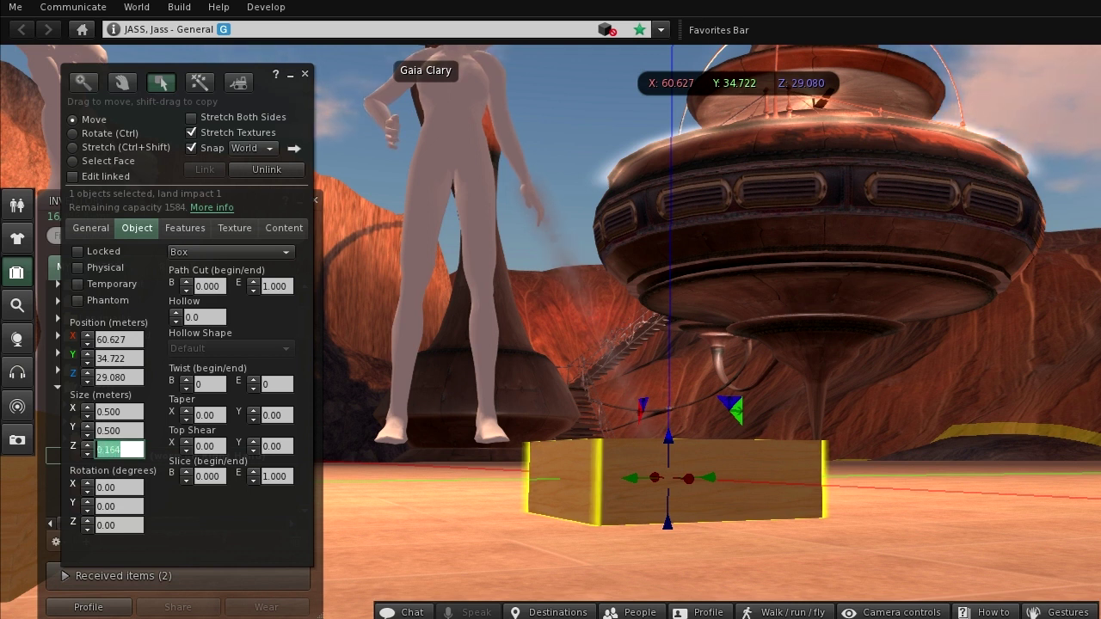
key("ctrl")
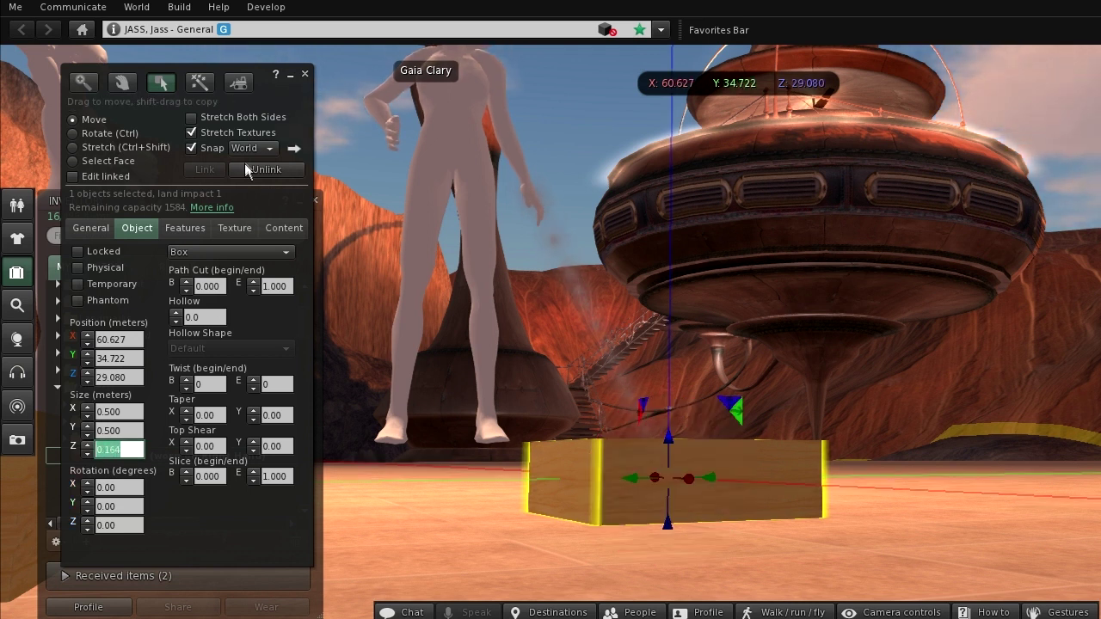
left_click(304, 74)
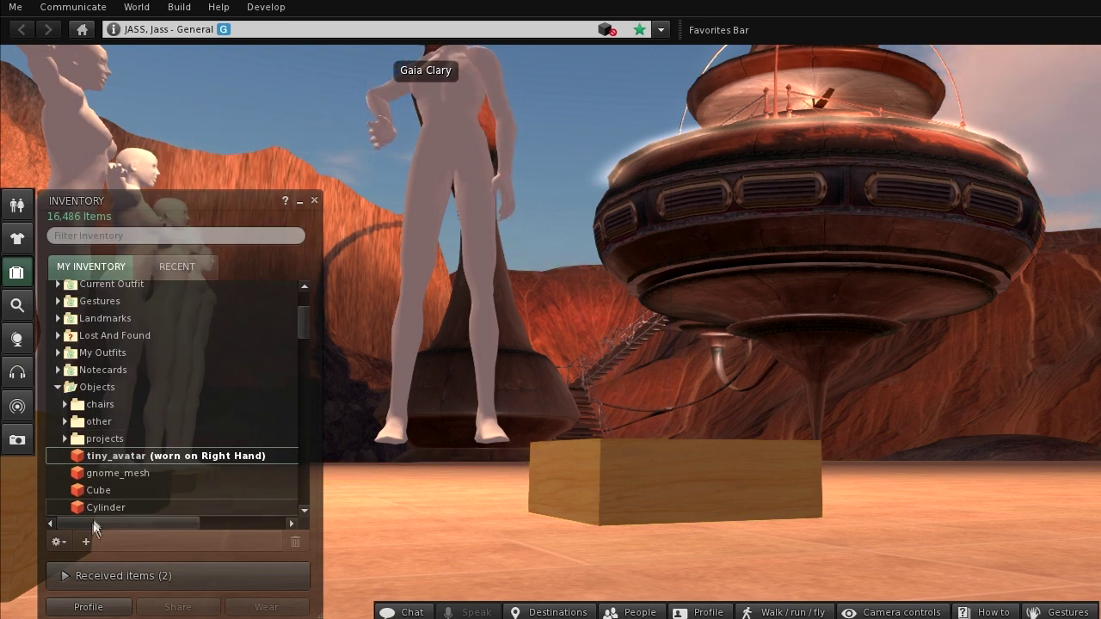
- Load tiny_avatar into a reset model upload form, previewing skin weights and joints
left_click(85, 542)
mouse_move(108, 434)
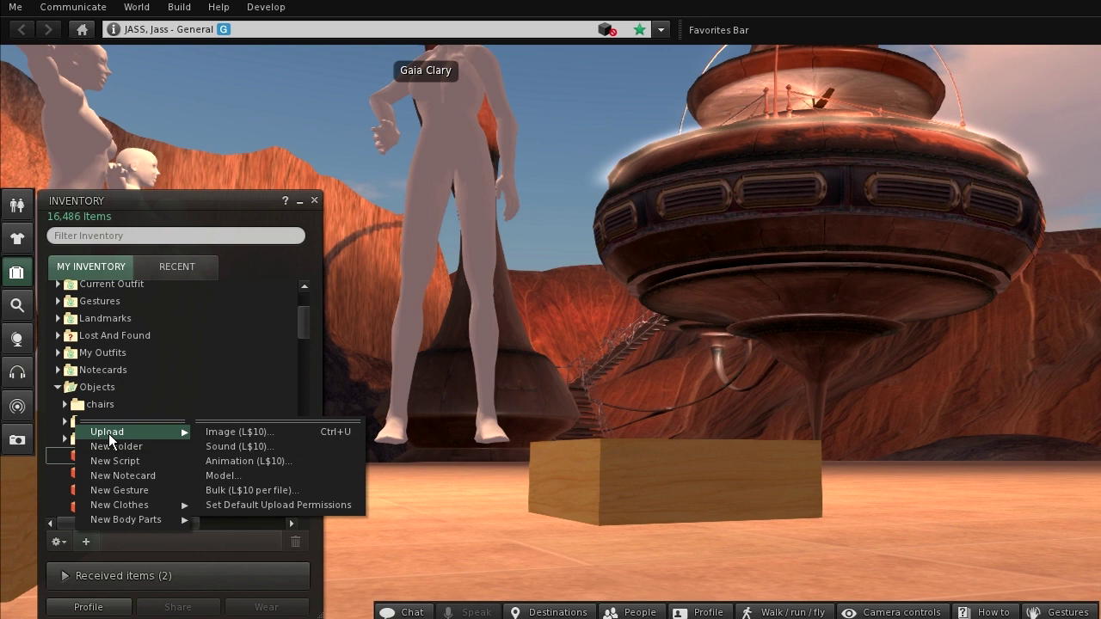
left_click(228, 474)
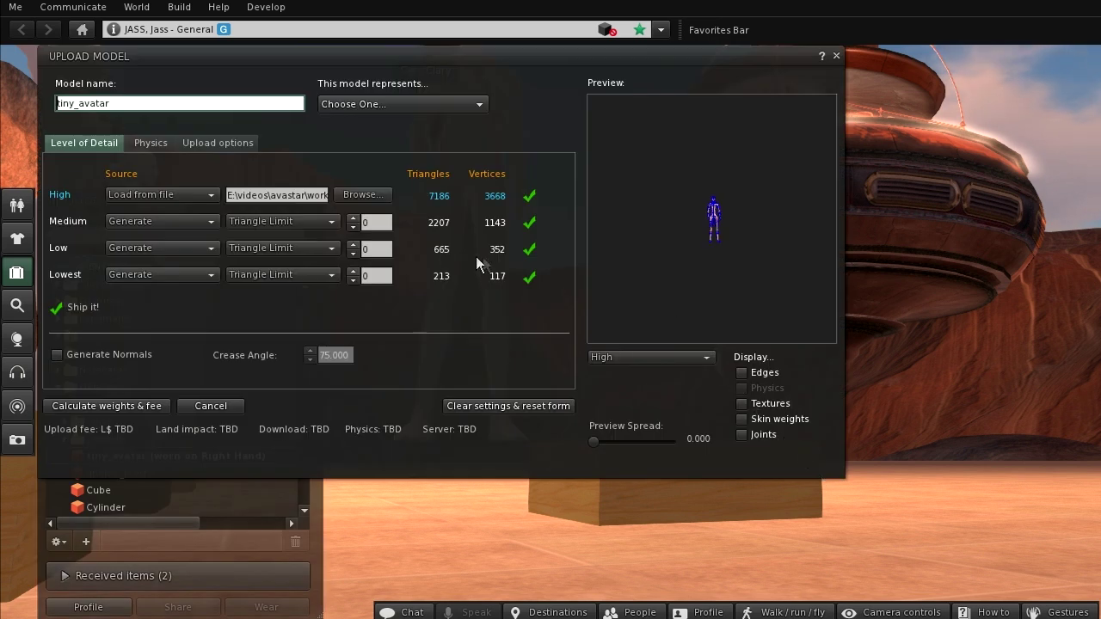
left_click(459, 407)
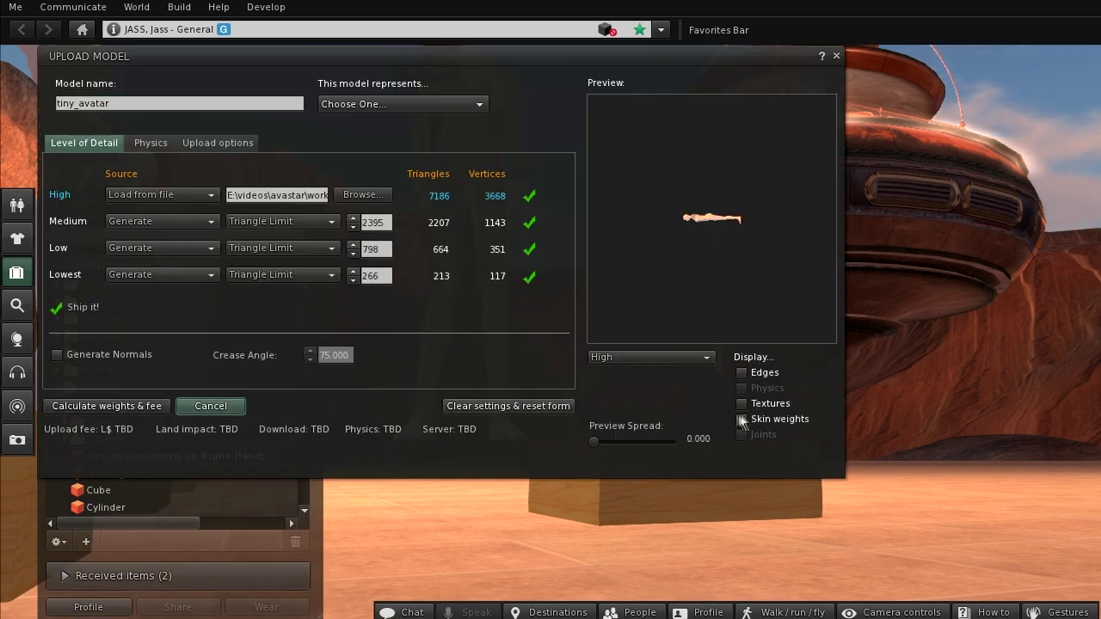
left_click(743, 420)
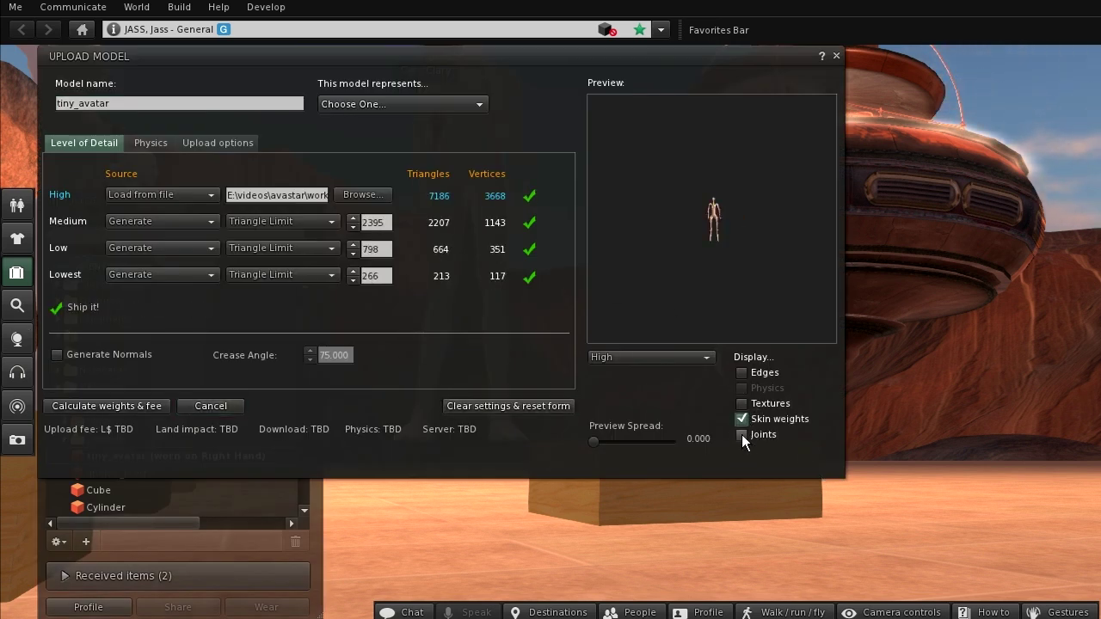
left_click(742, 434)
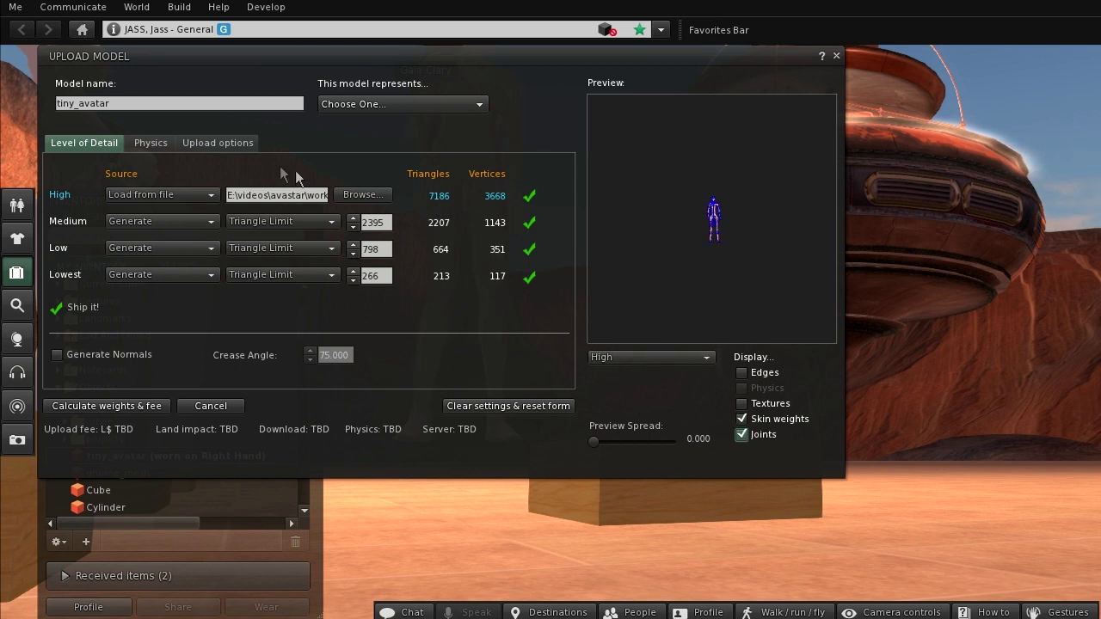
- Include skin weight and joint positions, set Z offset -0.164, calculate the fee, and upload
left_click(215, 143)
left_click(64, 274)
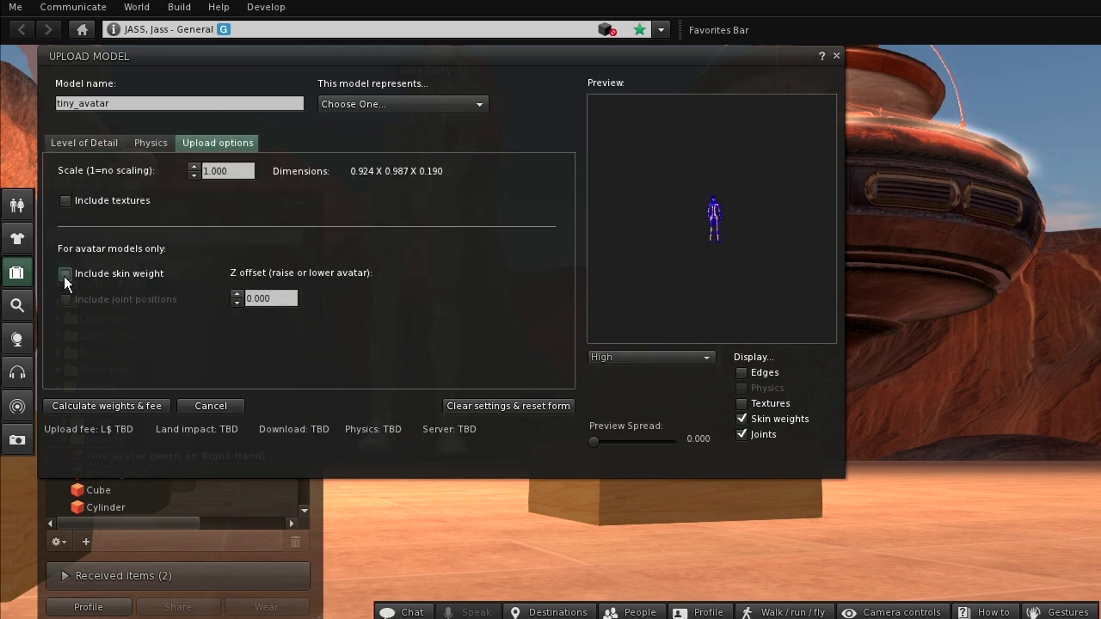
left_click(65, 299)
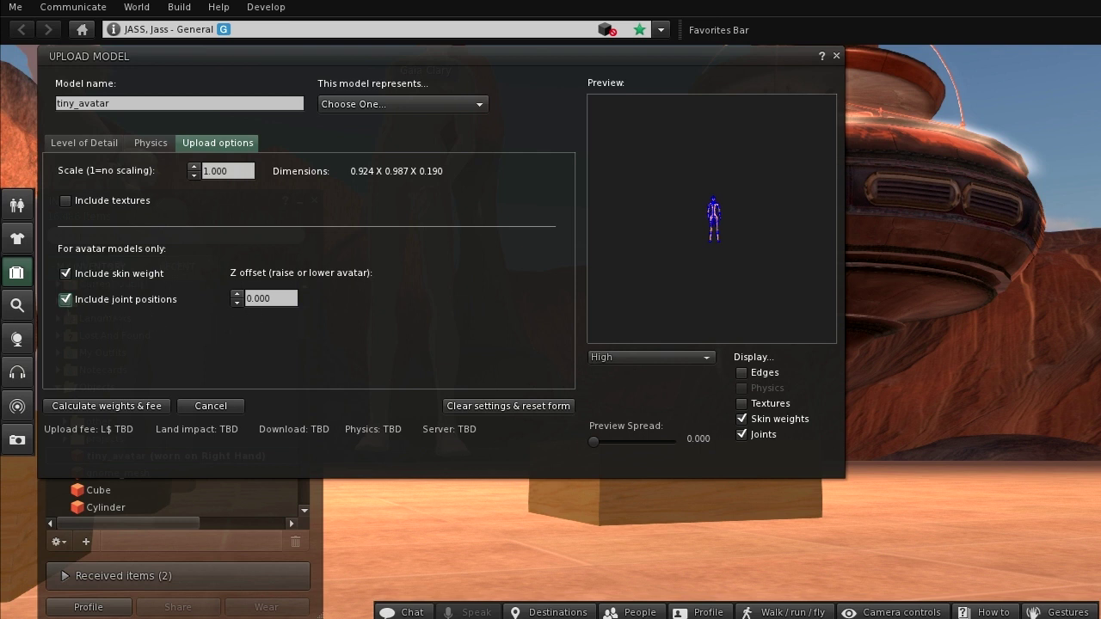
left_click(271, 298)
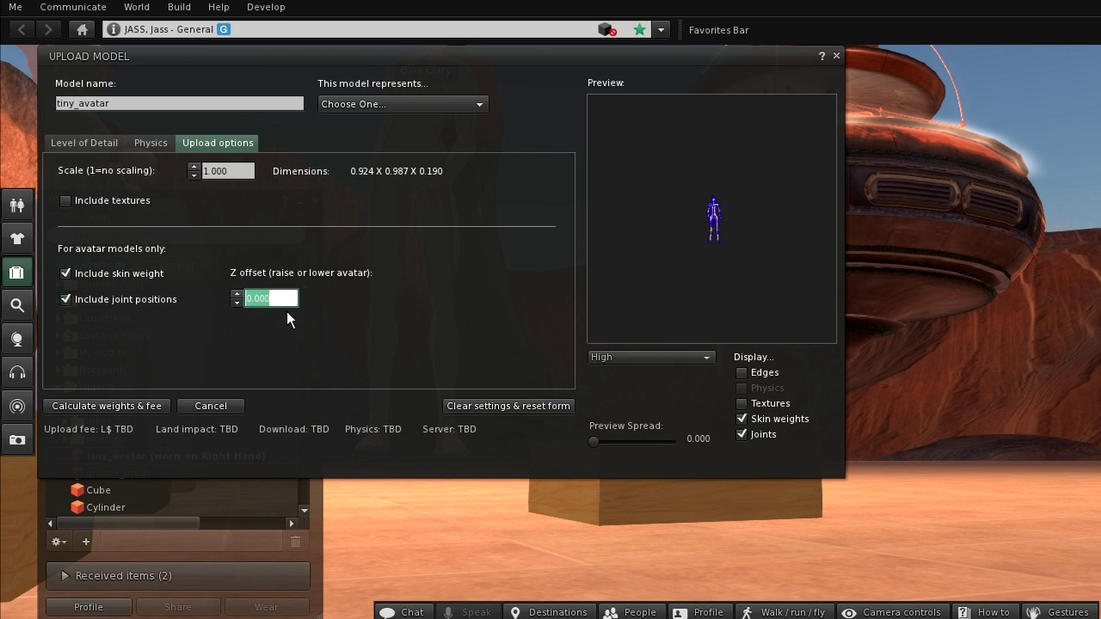
type("0.164")
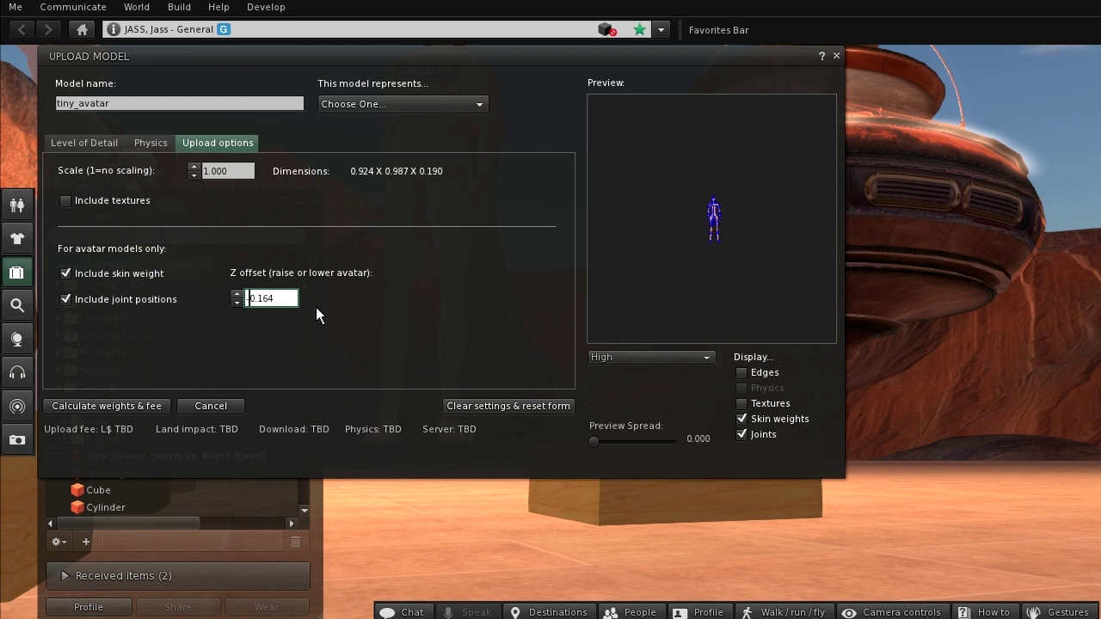
type("-")
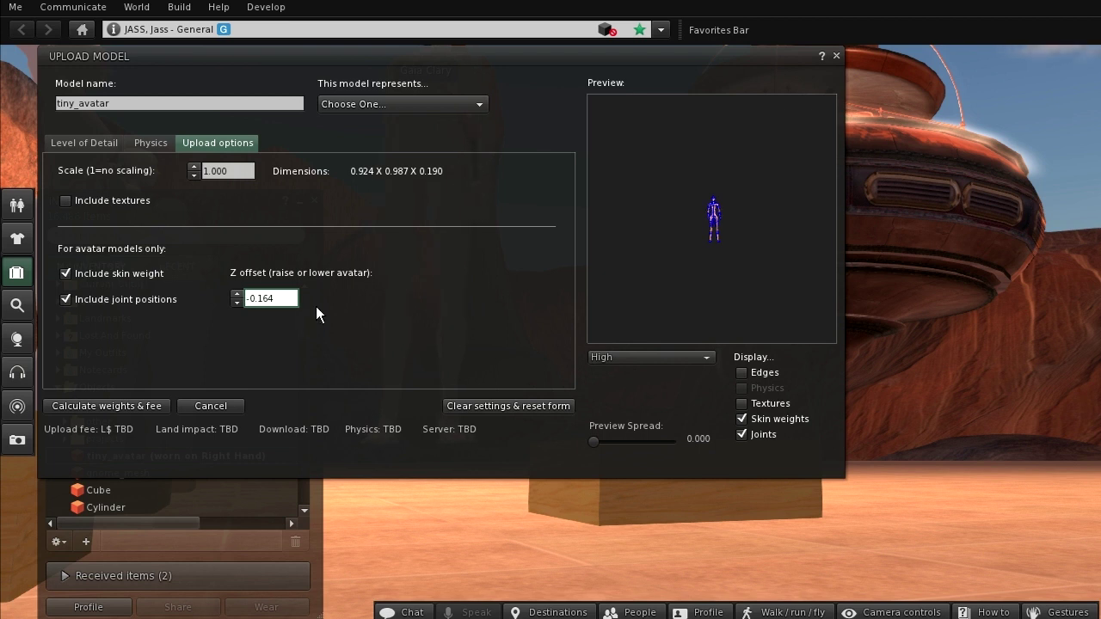
left_click(120, 407)
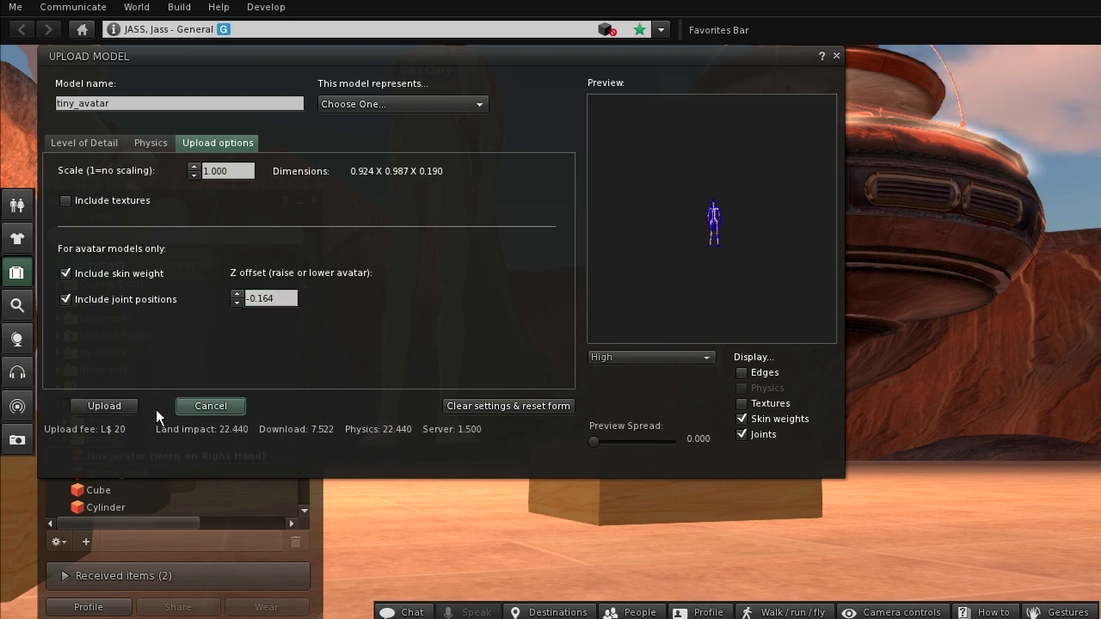
left_click(122, 404)
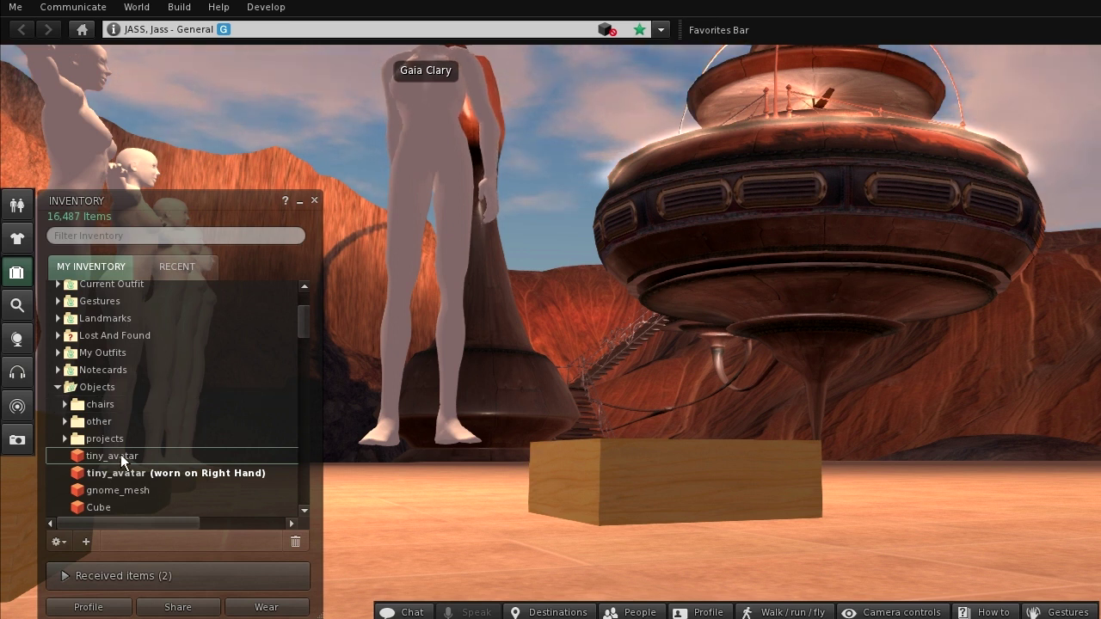
- Wear the newly uploaded, unworn tiny_avatar item from the Objects folder
left_click(119, 457)
right_click(120, 457)
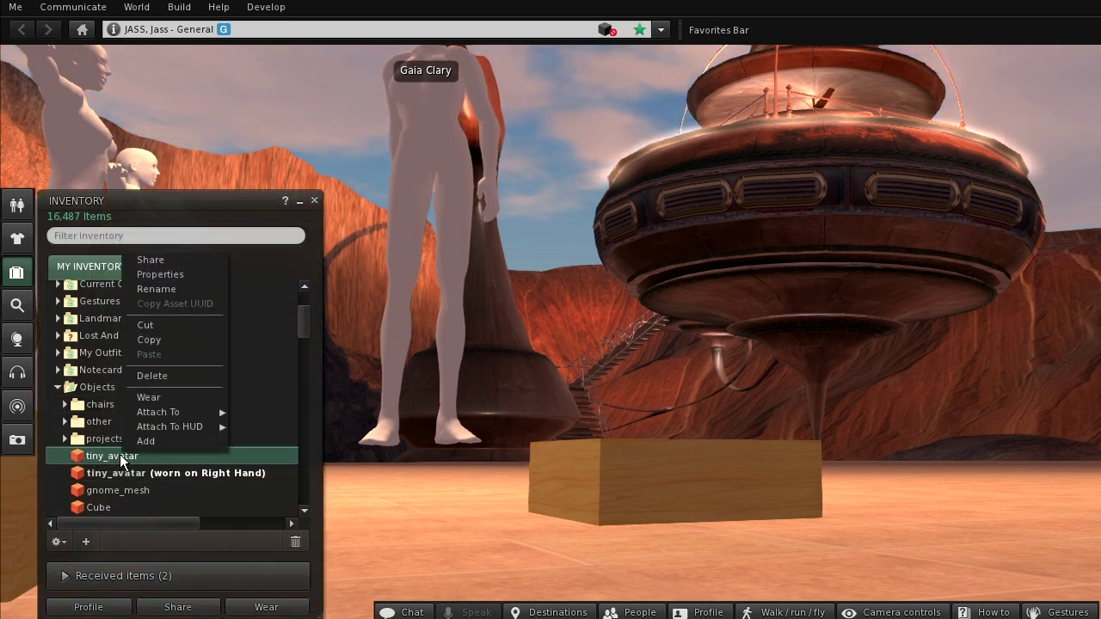
left_click(154, 399)
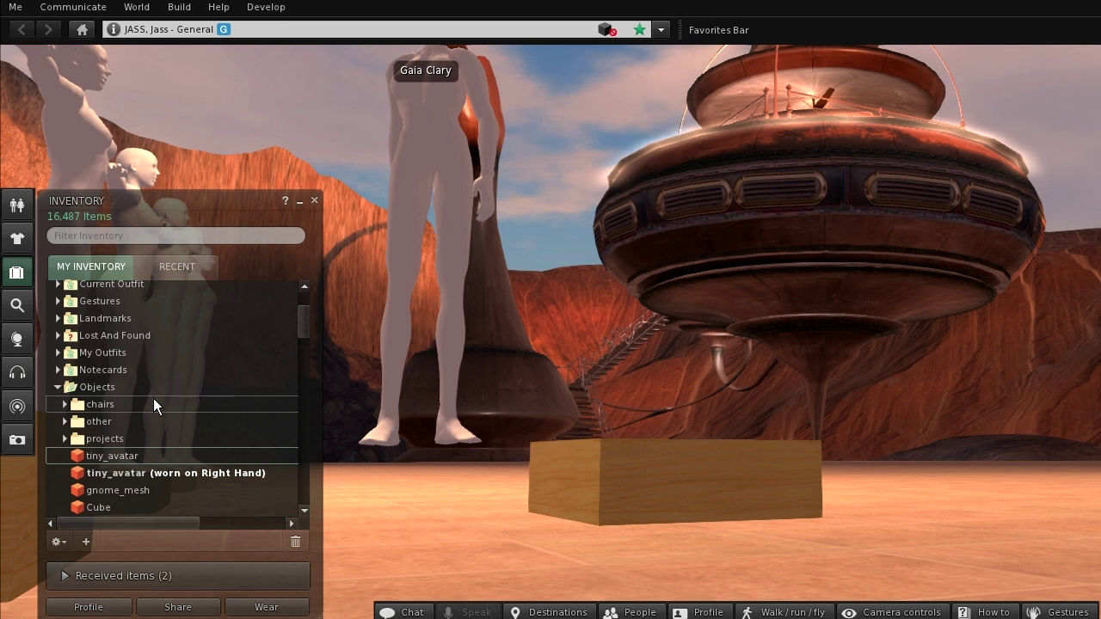